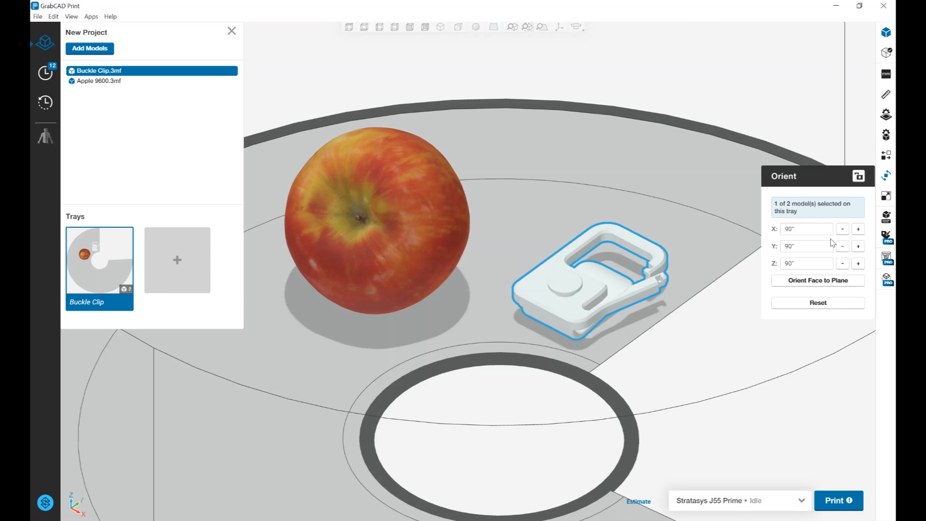
# Step: Rotate the buckle clip 90° about the X axis and back again
pyautogui.click(857, 229)
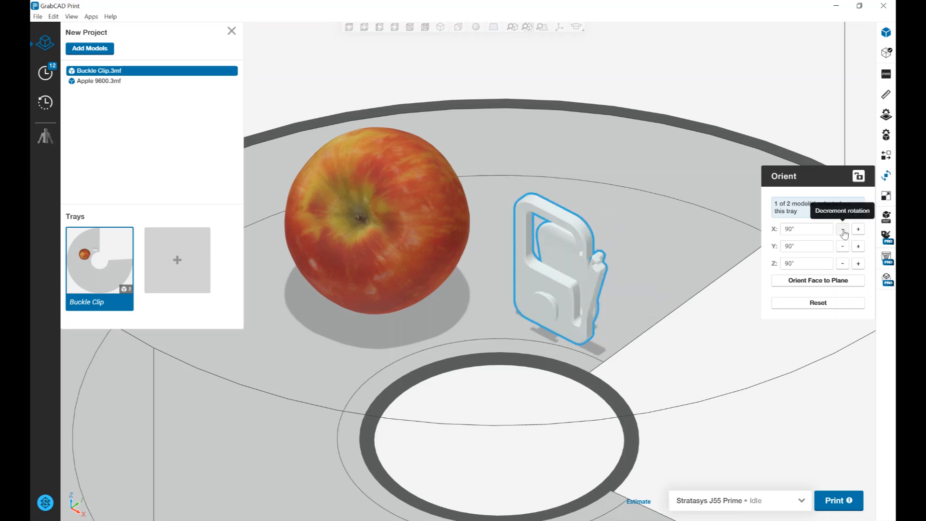
pyautogui.click(844, 230)
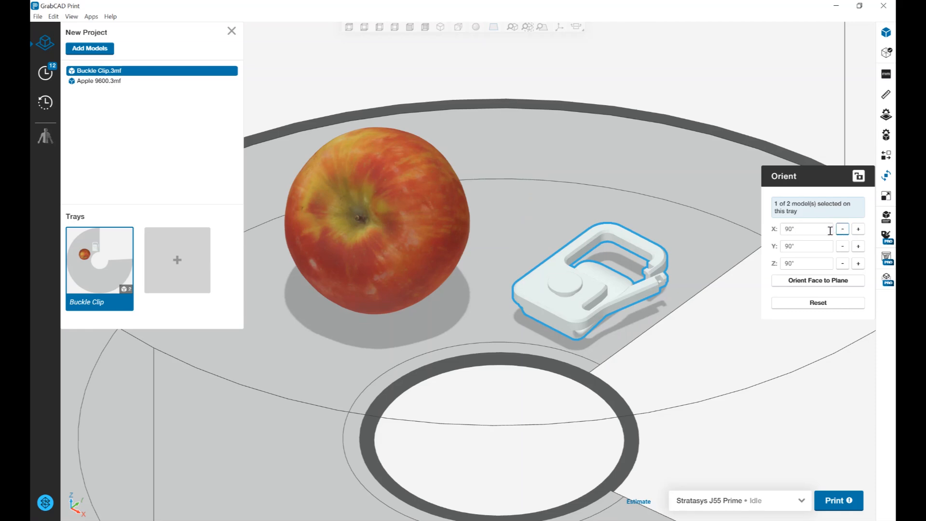
# Step: Set the buckle clip's X rotation increment to 5°
pyautogui.click(807, 232)
pyautogui.write('5')
pyautogui.click(837, 190)
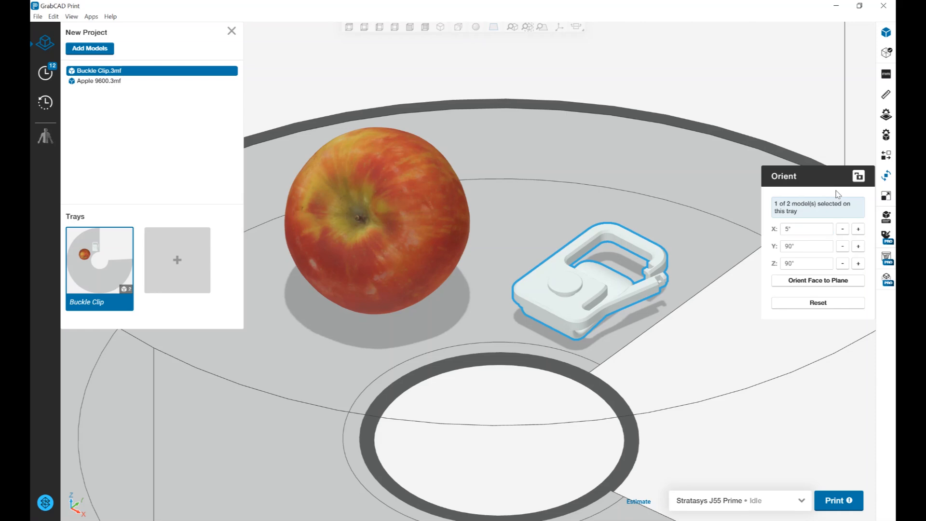
# Step: Rotate the buckle clip by two 5° increments about the X axis and turn it back by the same amount
pyautogui.click(859, 232)
pyautogui.click(859, 231)
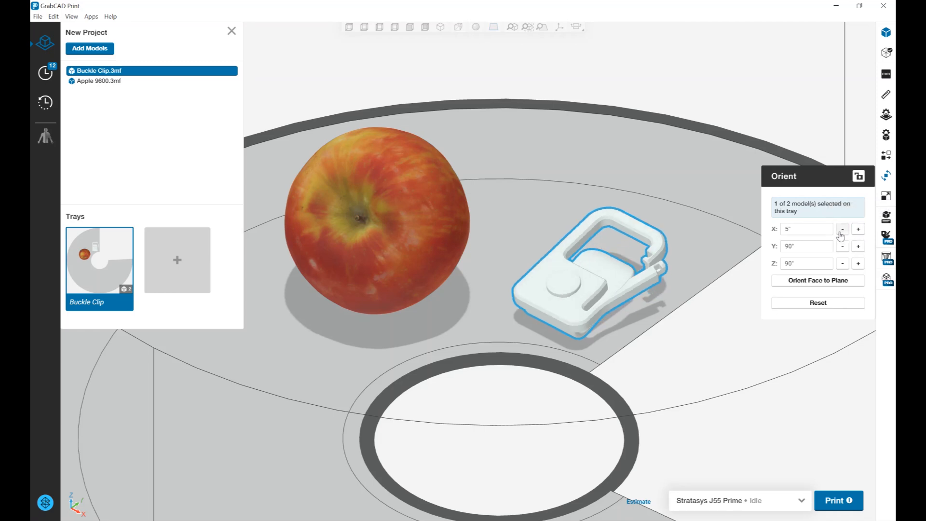
pyautogui.click(840, 234)
pyautogui.click(840, 234)
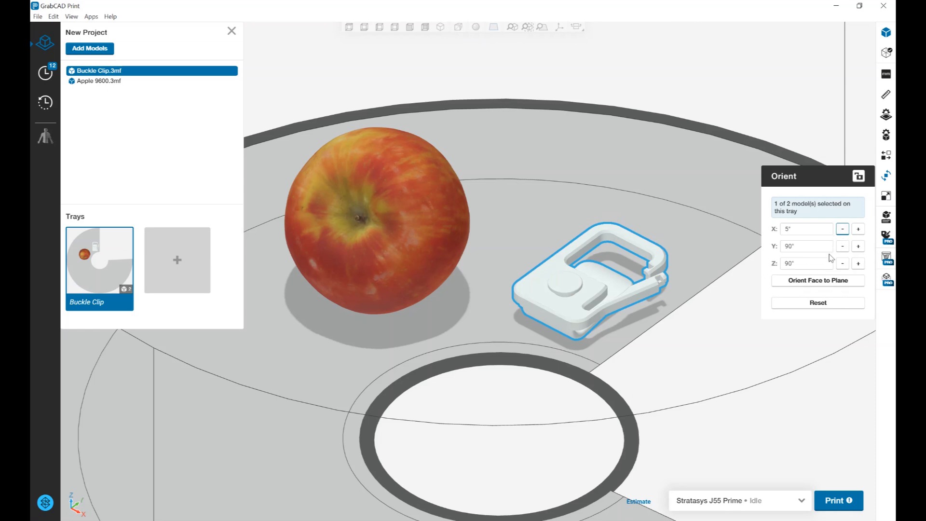
# Step: Orient the buckle clip's round boss face to the Bottom plane and finish orienting
pyautogui.click(836, 290)
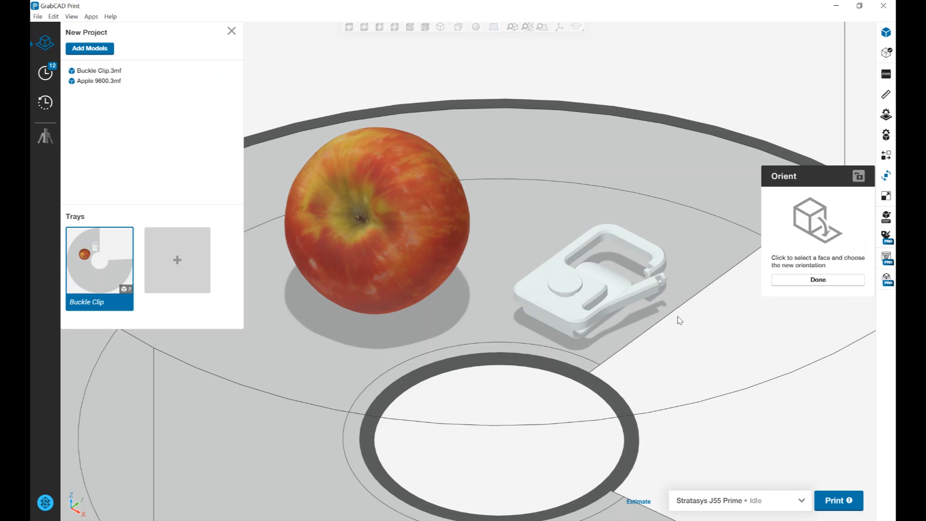
pyautogui.click(625, 302)
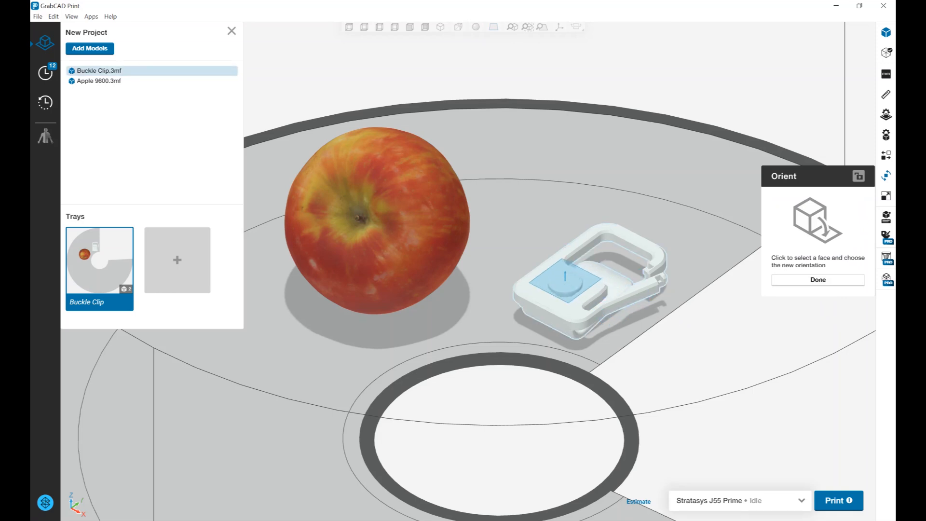
pyautogui.click(567, 283)
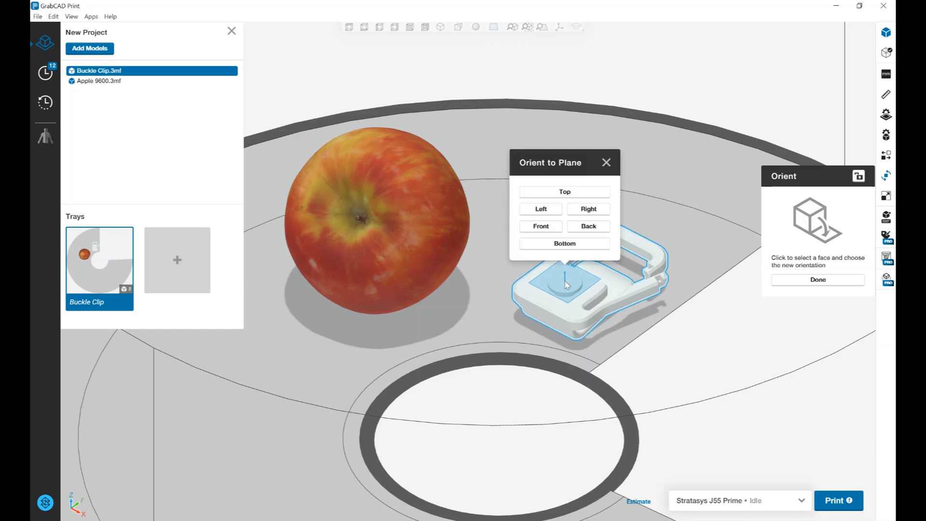
pyautogui.click(574, 247)
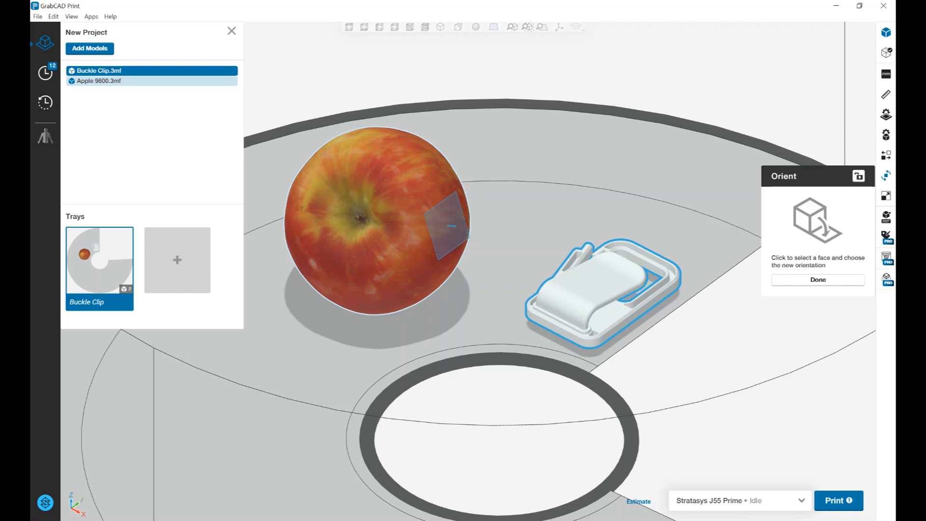
pyautogui.click(818, 280)
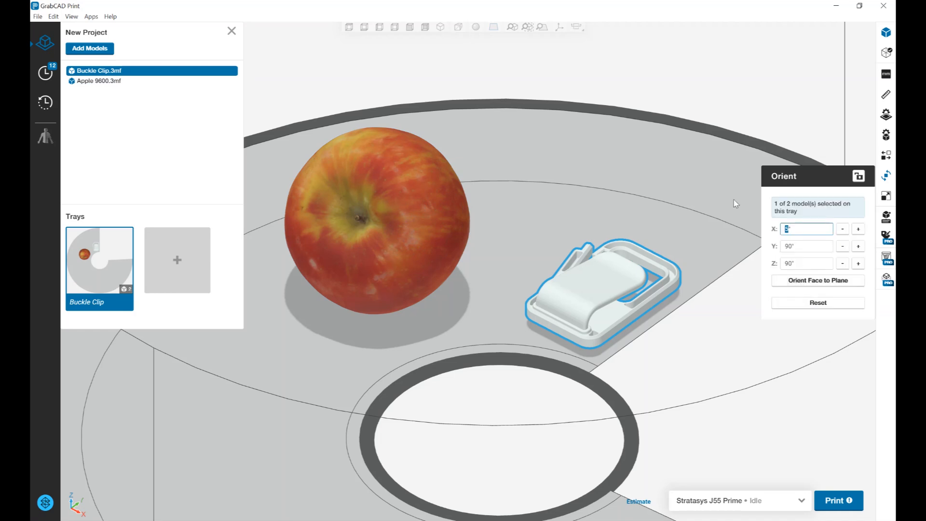
pyautogui.click(886, 175)
# Step: Show the on-model rotation handles for the apple and rotate it about the X axis until its stem points upward
pyautogui.click(436, 178)
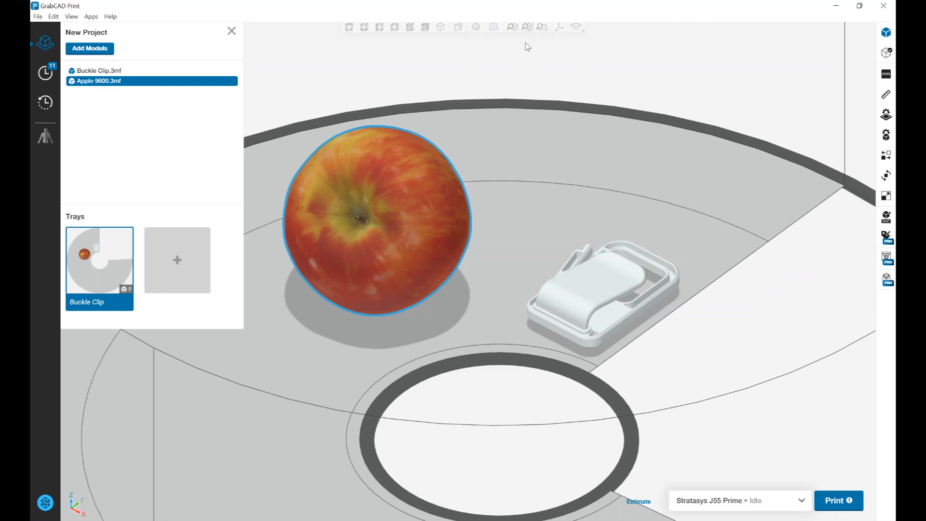
pyautogui.click(559, 28)
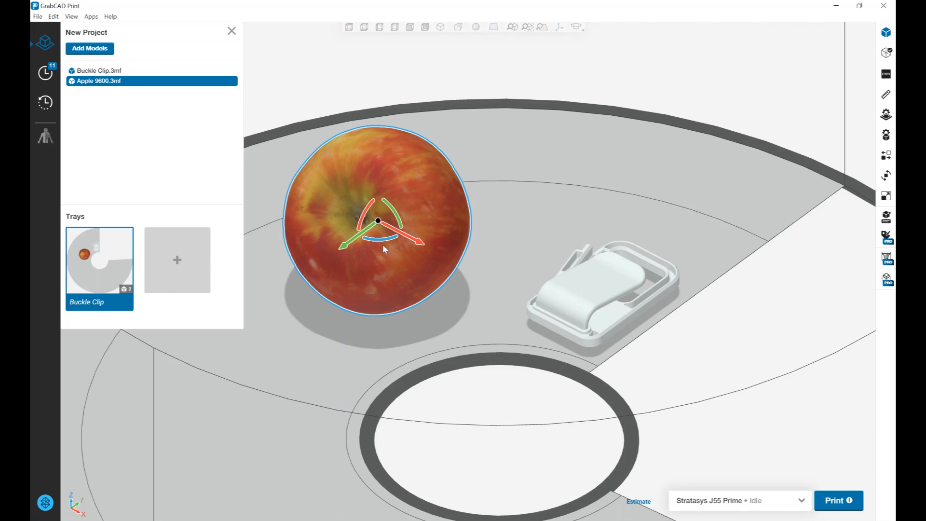
pyautogui.moveTo(363, 212); pyautogui.dragTo(440, 291)
pyautogui.moveTo(403, 261); pyautogui.dragTo(388, 212, button='right')
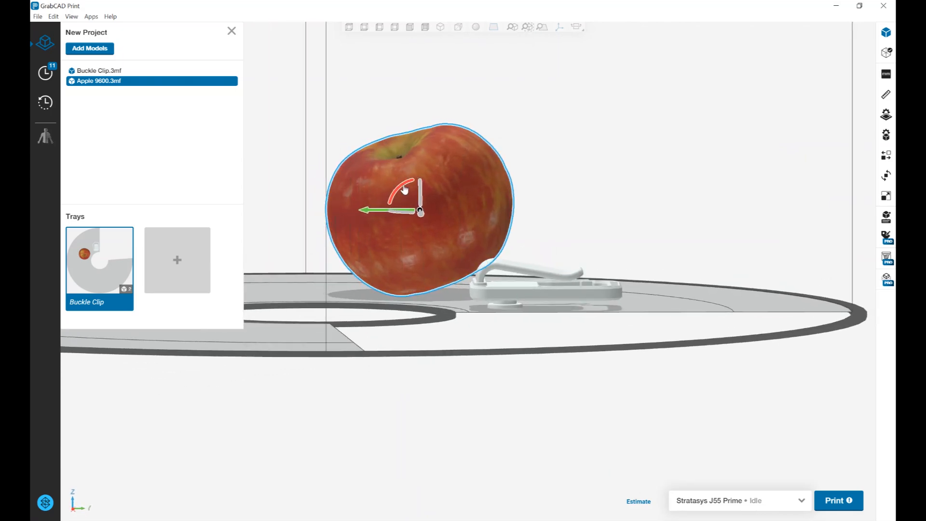
pyautogui.moveTo(407, 181); pyautogui.dragTo(394, 185)
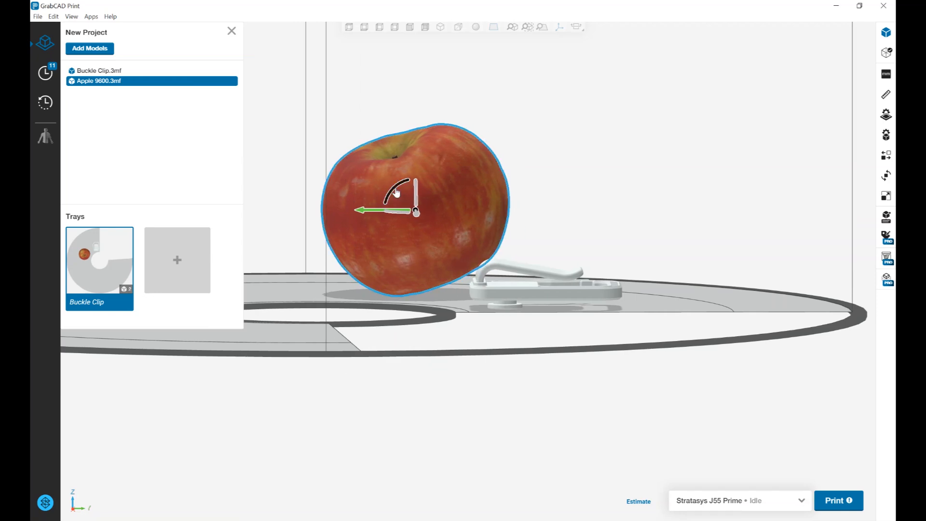
pyautogui.moveTo(395, 191); pyautogui.dragTo(408, 189)
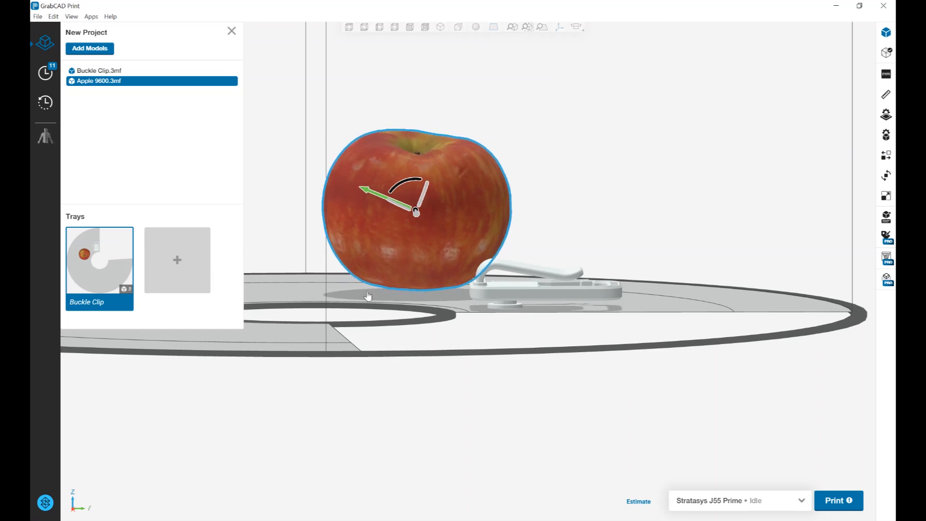
# Step: Rotate the apple slightly about the Y axis so it sits level on the tray, and deselect it
pyautogui.moveTo(394, 309); pyautogui.dragTo(554, 304, button='middle')
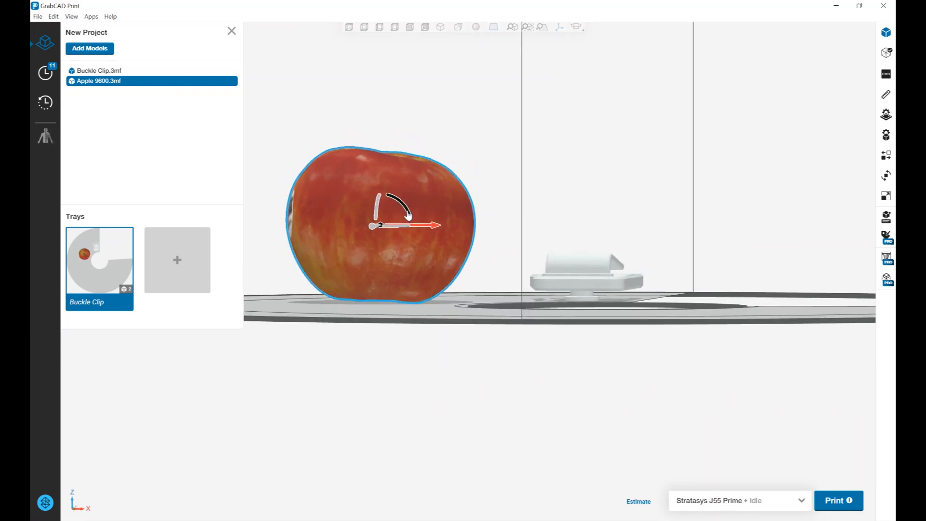
pyautogui.moveTo(408, 216); pyautogui.dragTo(408, 214)
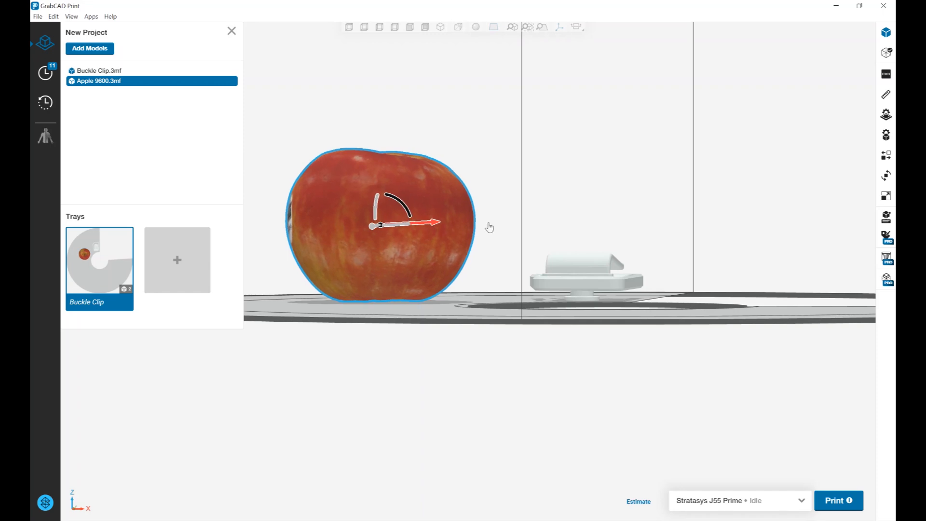
pyautogui.click(562, 205)
pyautogui.moveTo(561, 205); pyautogui.dragTo(546, 212, button='middle')
pyautogui.moveTo(548, 216); pyautogui.dragTo(467, 243, button='right')
pyautogui.click(459, 245)
pyautogui.moveTo(459, 242); pyautogui.dragTo(498, 223, button='middle')
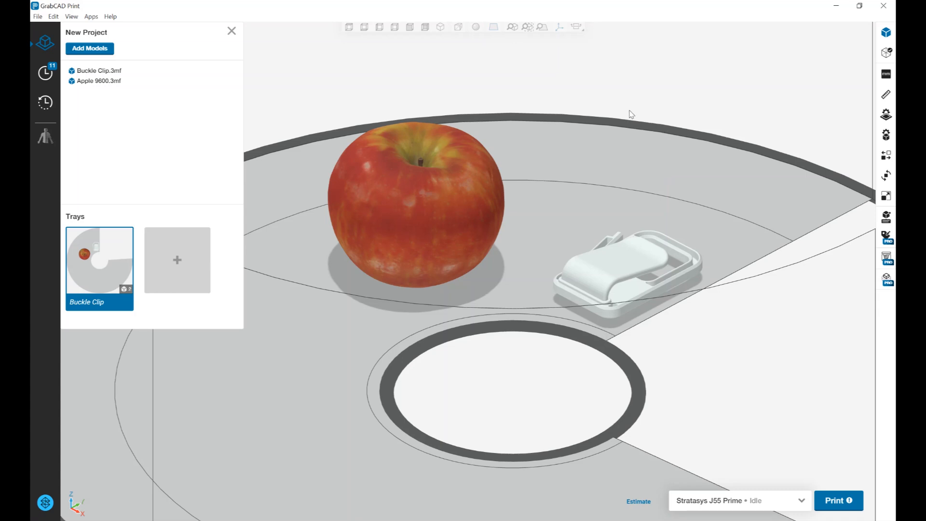
# Step: Lock the X, Y and Z axis orientation of the buckle clip and deselect it
pyautogui.click(639, 265)
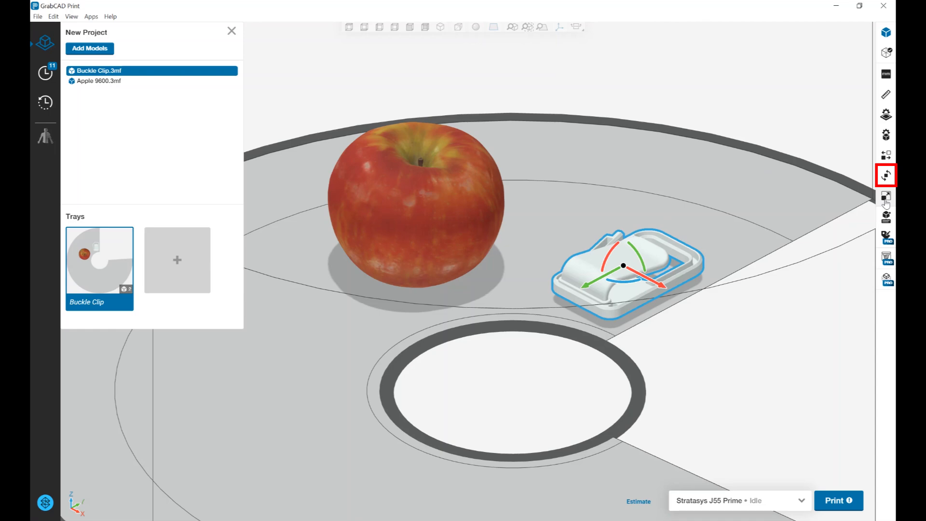
pyautogui.click(886, 175)
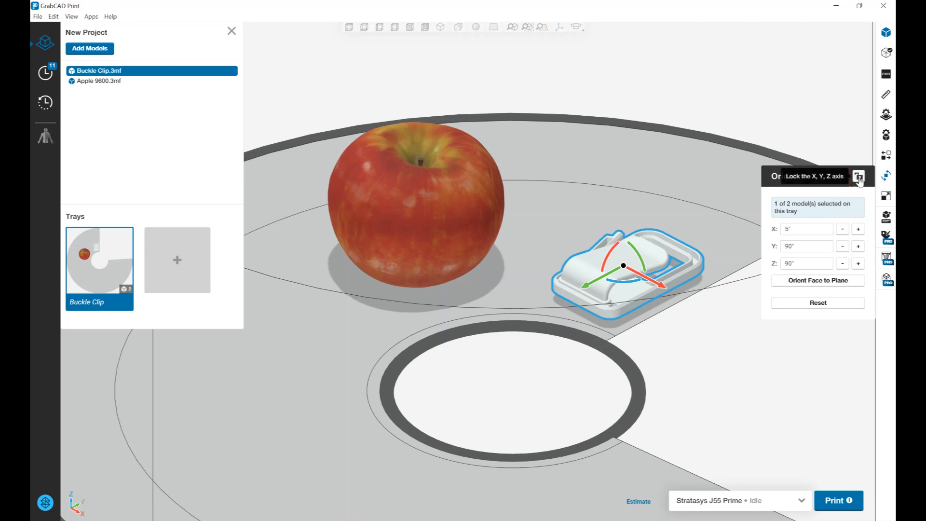
pyautogui.click(858, 177)
pyautogui.click(711, 181)
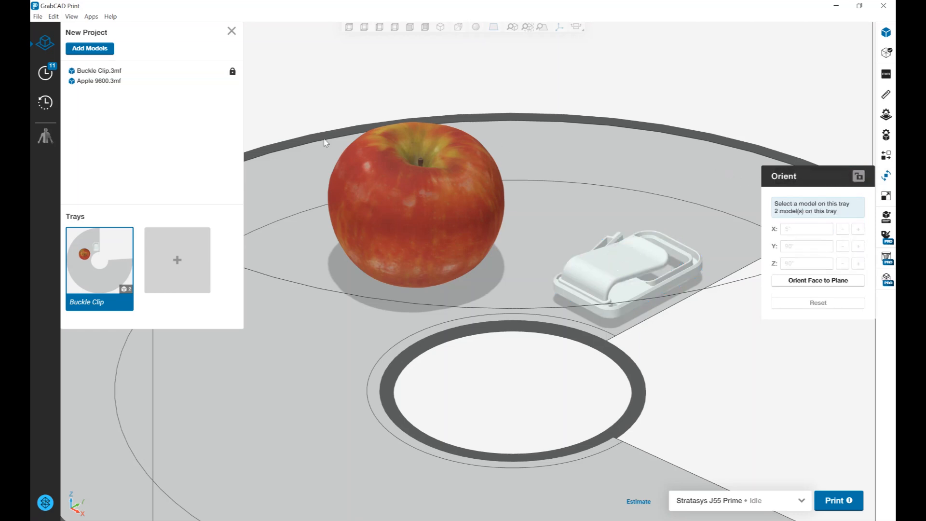